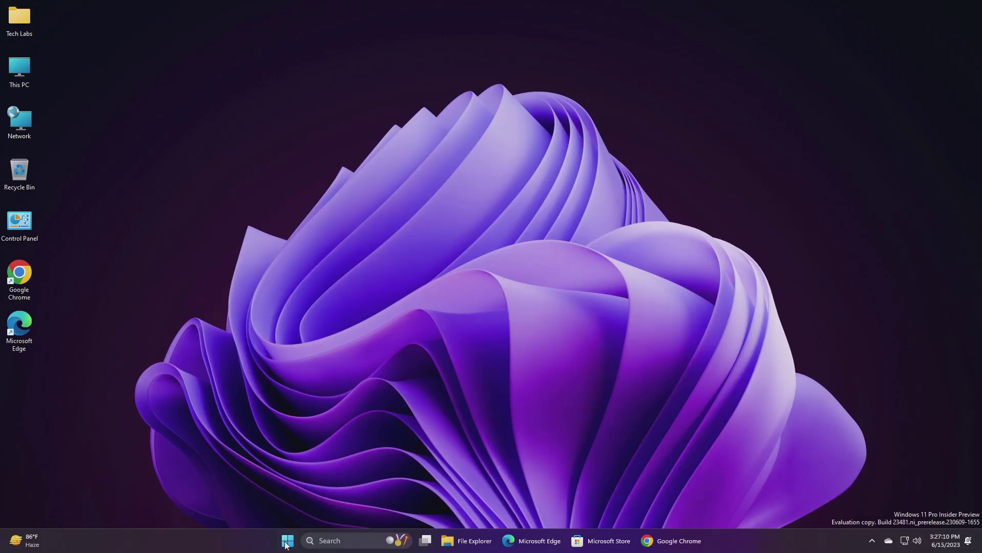
# - Open Settings > System > About to view this PC's specs, including OS build 23481.1000
pyautogui.click(286, 542)
pyautogui.click(621, 235)
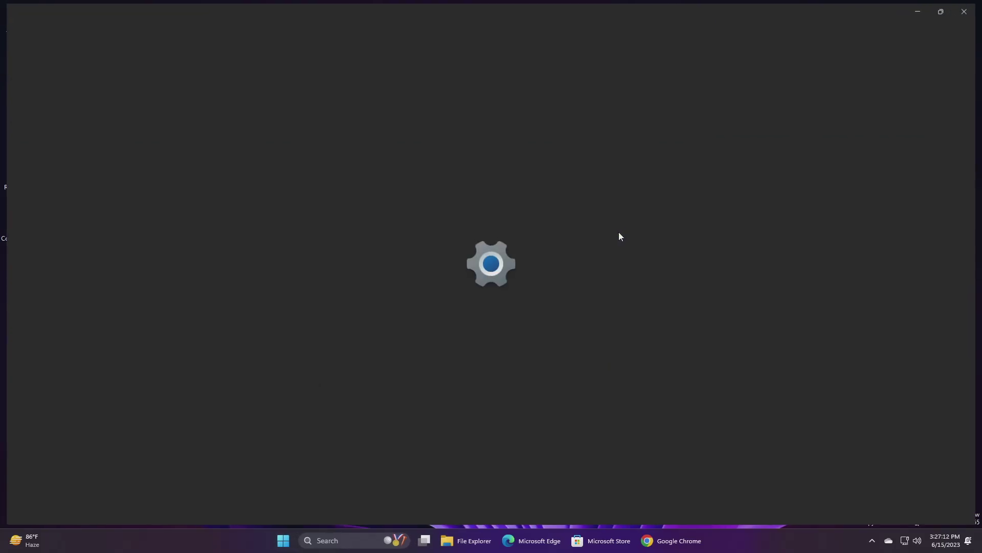
pyautogui.scroll(-5, 338, 358)
pyautogui.scroll(-1, 342, 389)
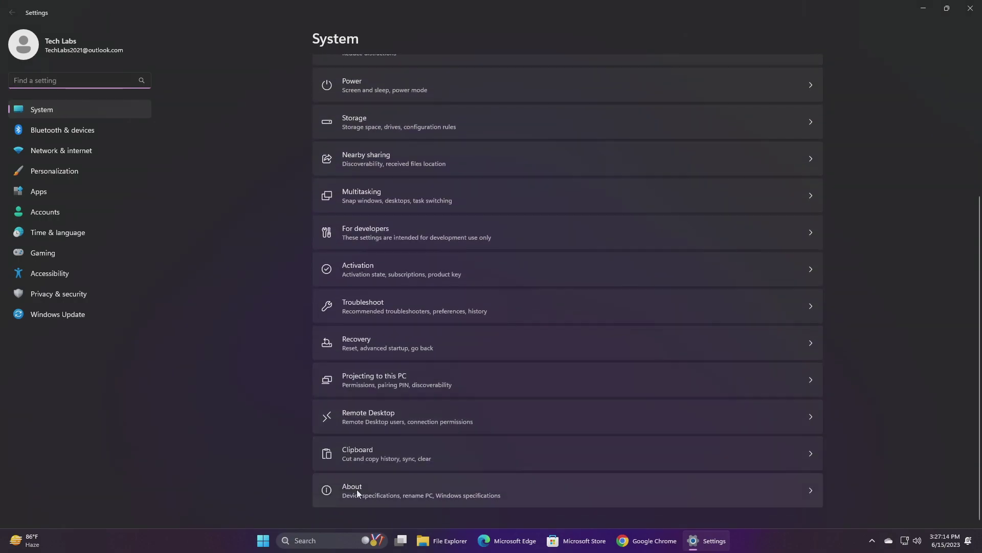
pyautogui.click(357, 489)
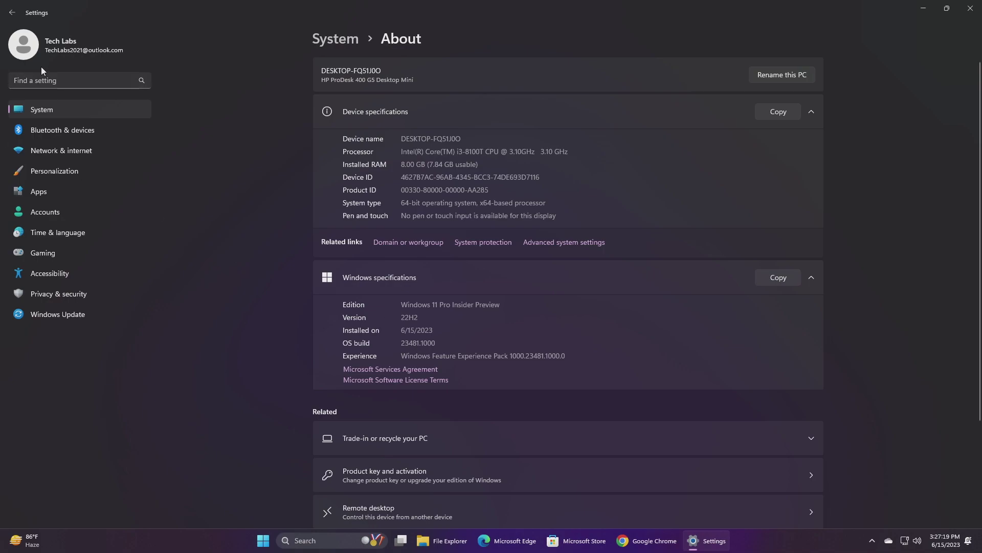
pyautogui.click(73, 80)
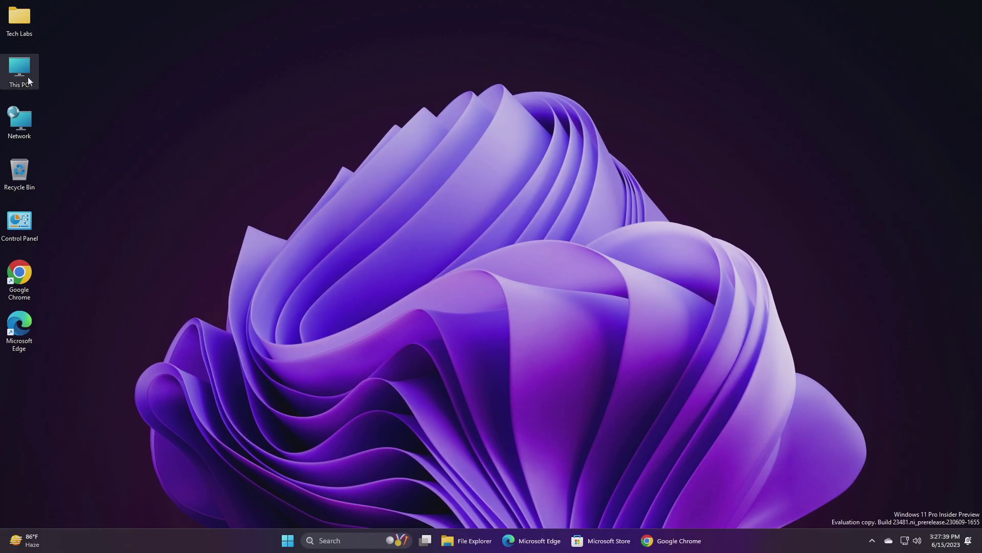
pyautogui.doubleClick(28, 77)
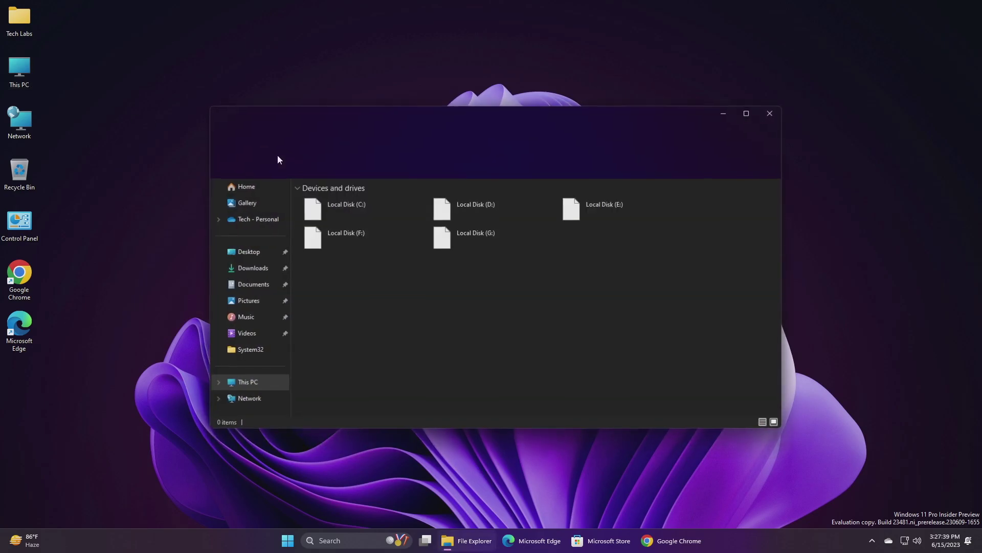
pyautogui.click(524, 162)
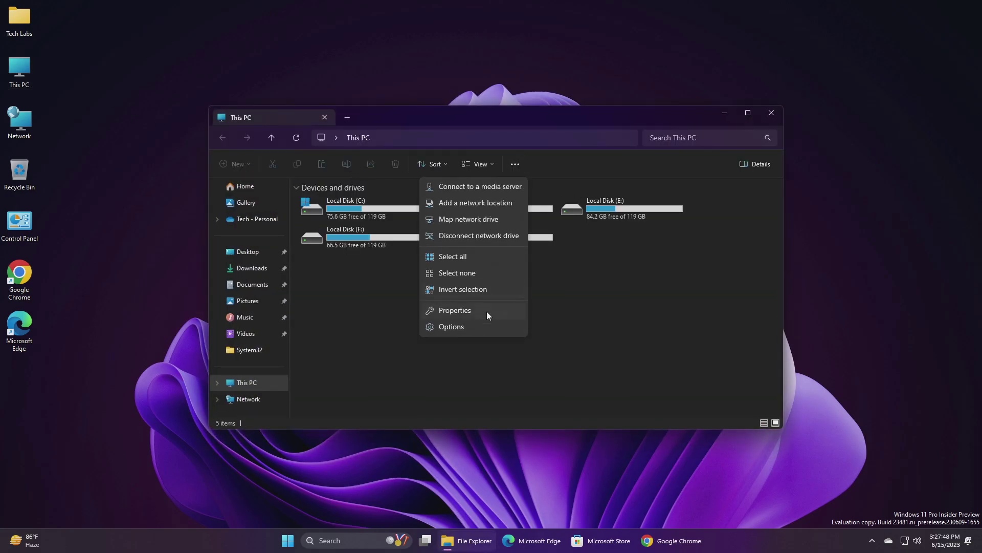
pyautogui.click(483, 326)
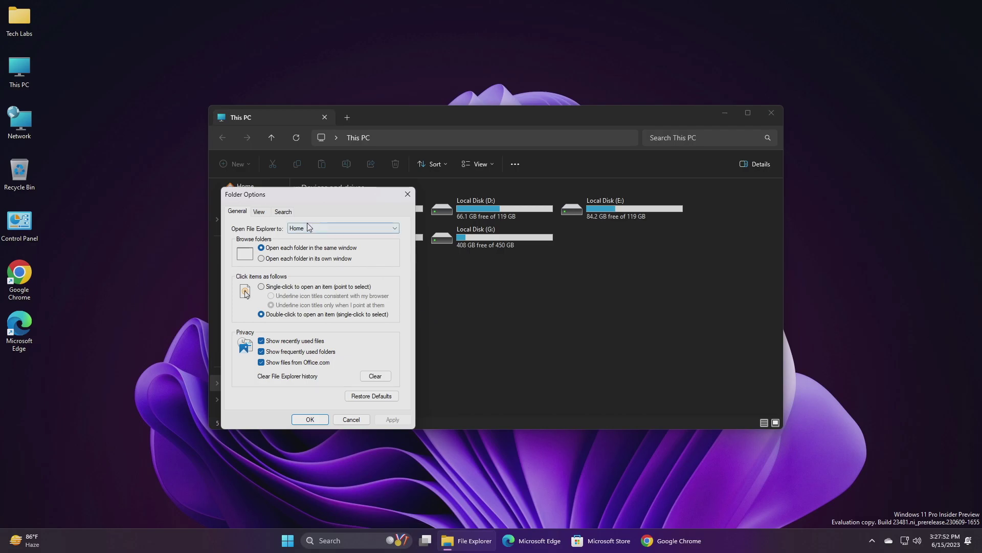
pyautogui.click(259, 212)
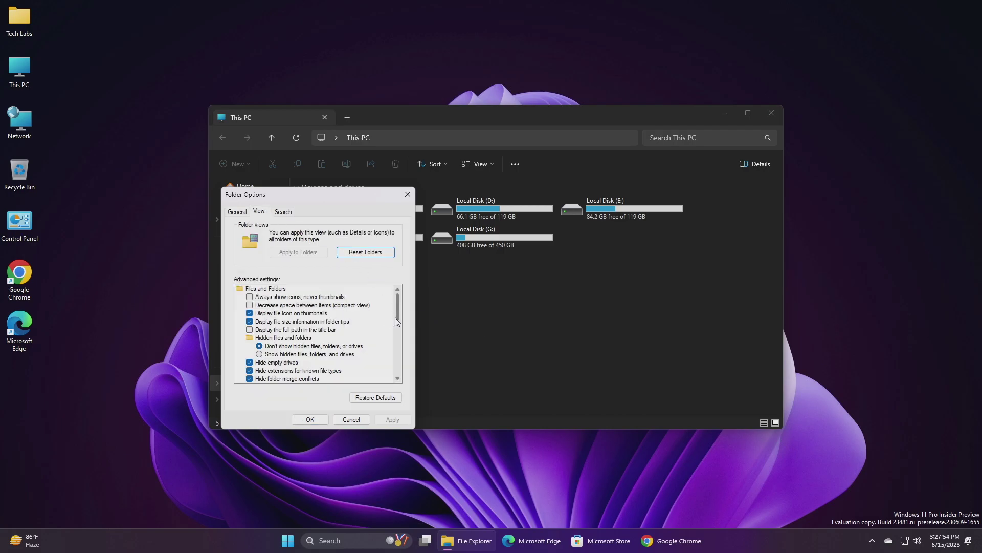
pyautogui.scroll(-12, 395, 317)
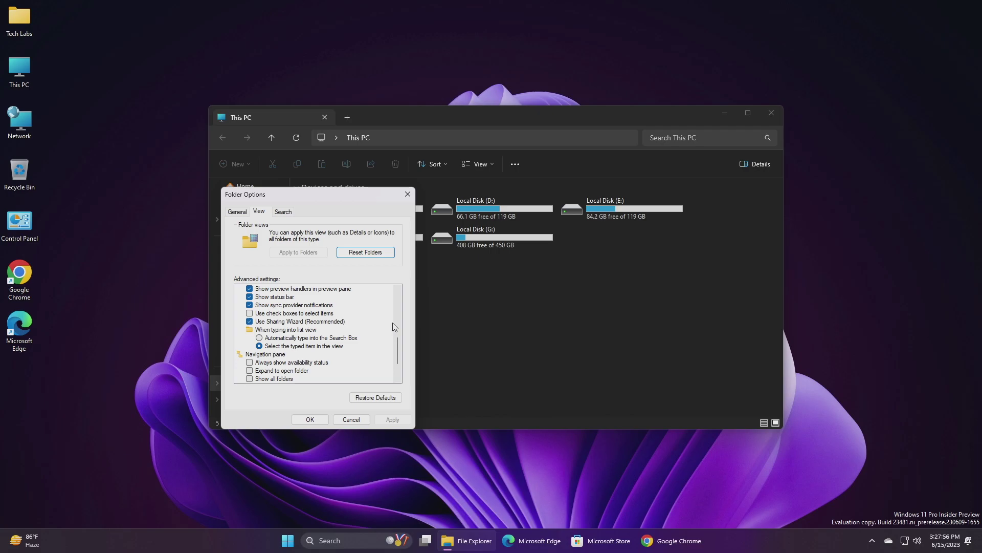
pyautogui.scroll(-2, 395, 327)
pyautogui.scroll(14, 395, 327)
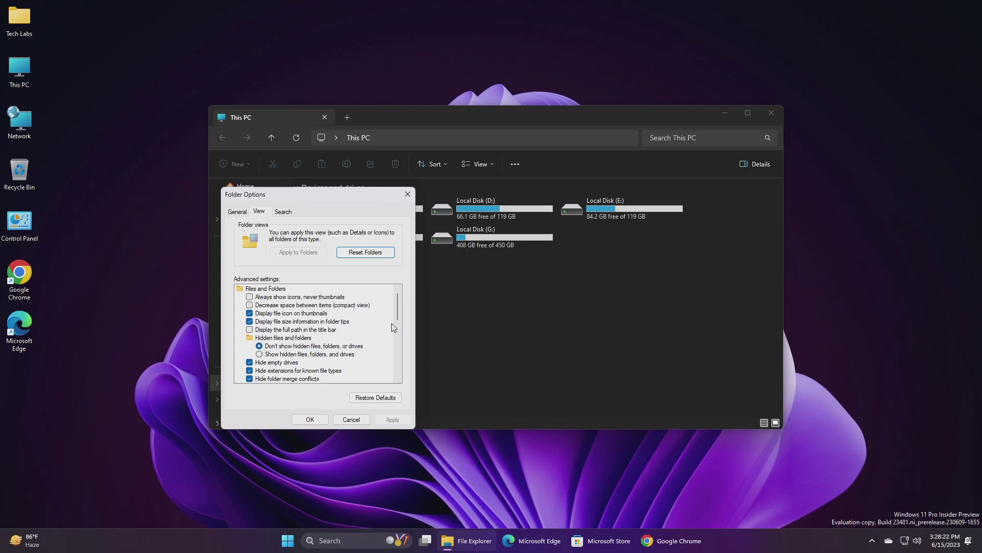
pyautogui.scroll(-2, 391, 328)
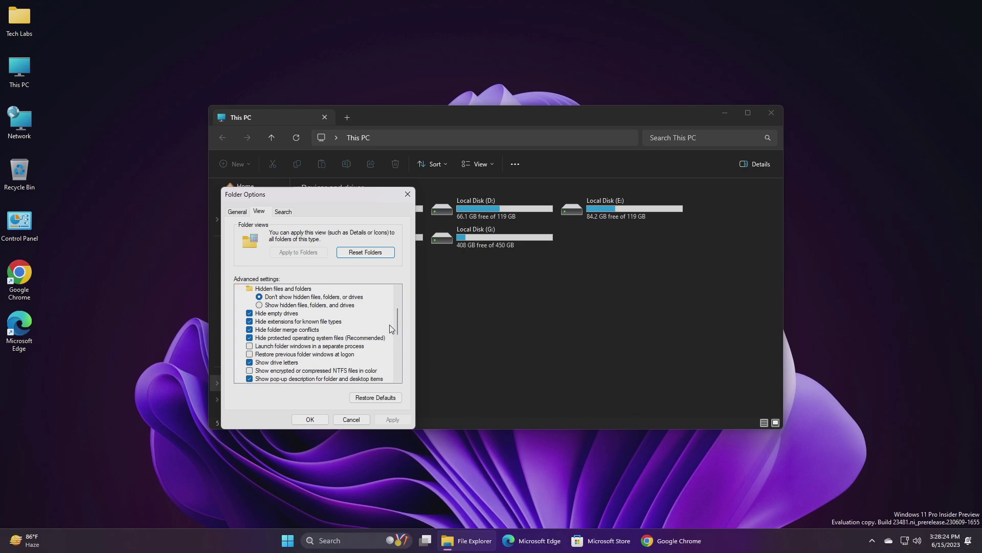
pyautogui.scroll(-2, 390, 328)
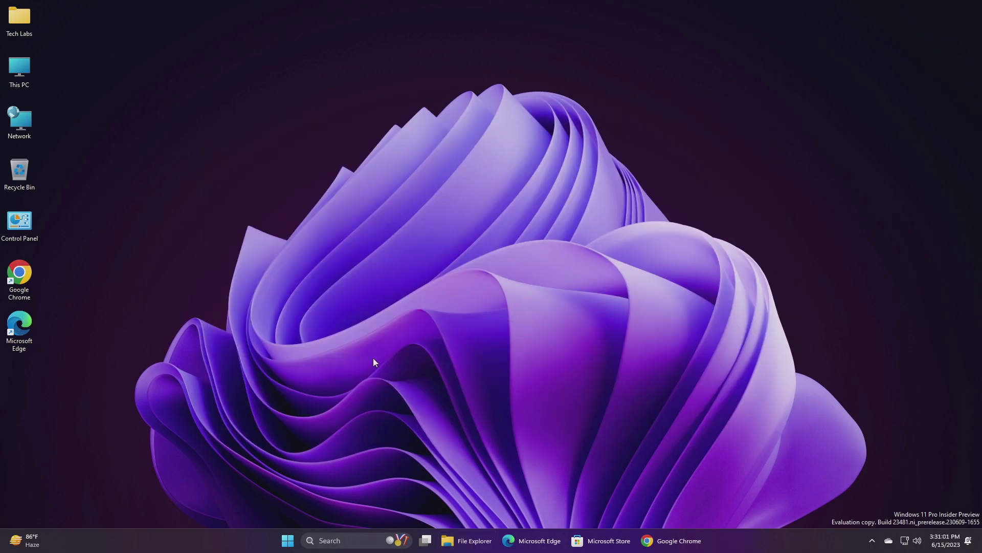
pyautogui.moveTo(23, 540)
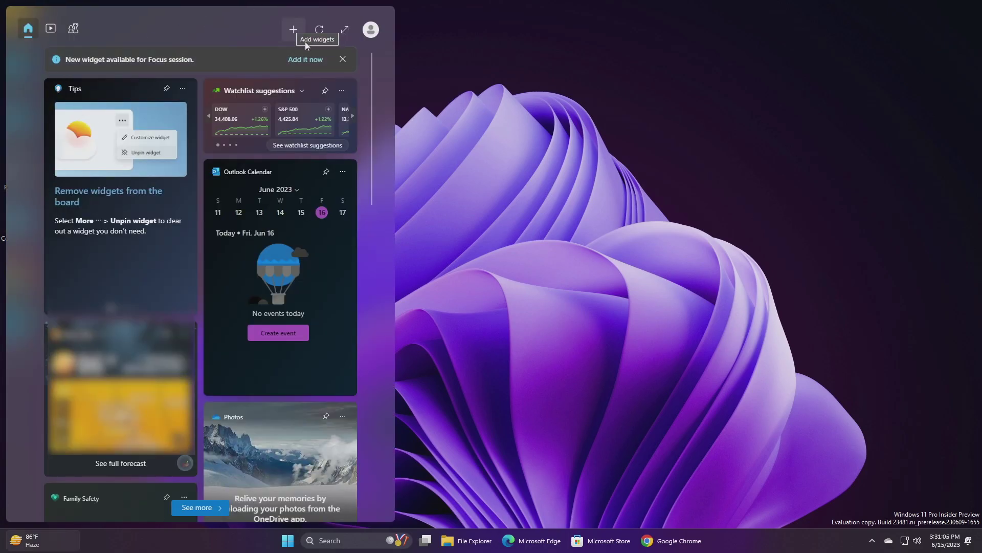
pyautogui.click(312, 59)
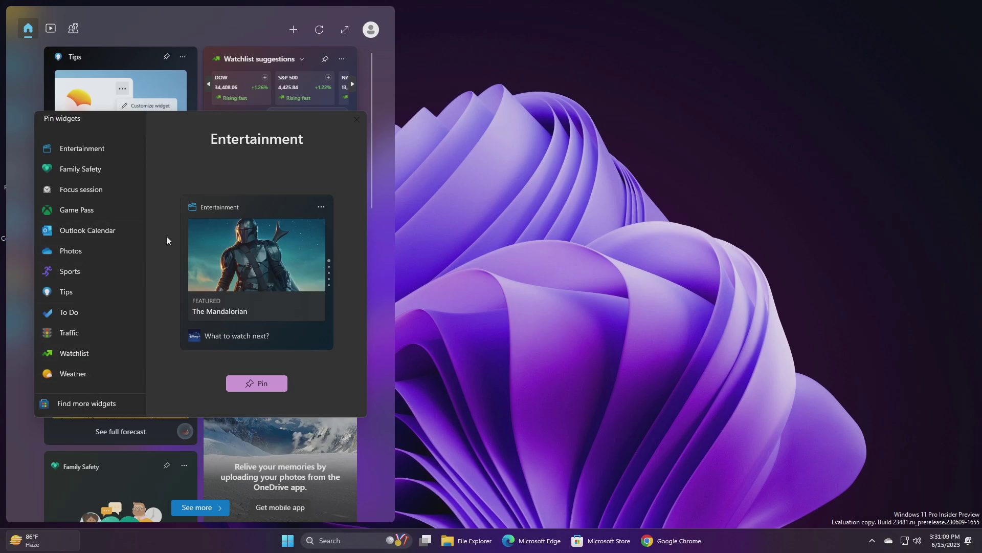
pyautogui.click(123, 190)
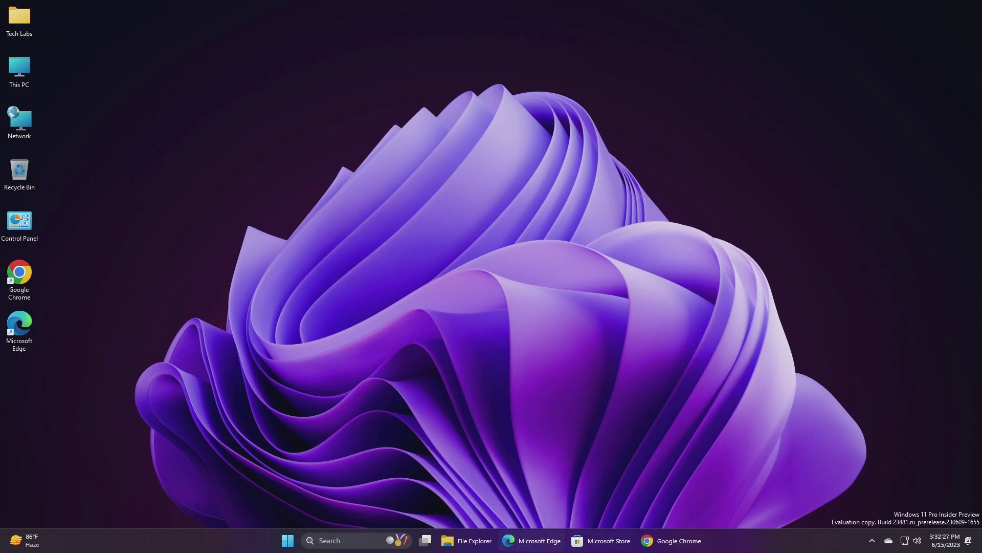
# - Toggle 'Show labels on taskbar app icons' off and back on, and unpin Microsoft Teams from the taskbar
pyautogui.rightClick(737, 544)
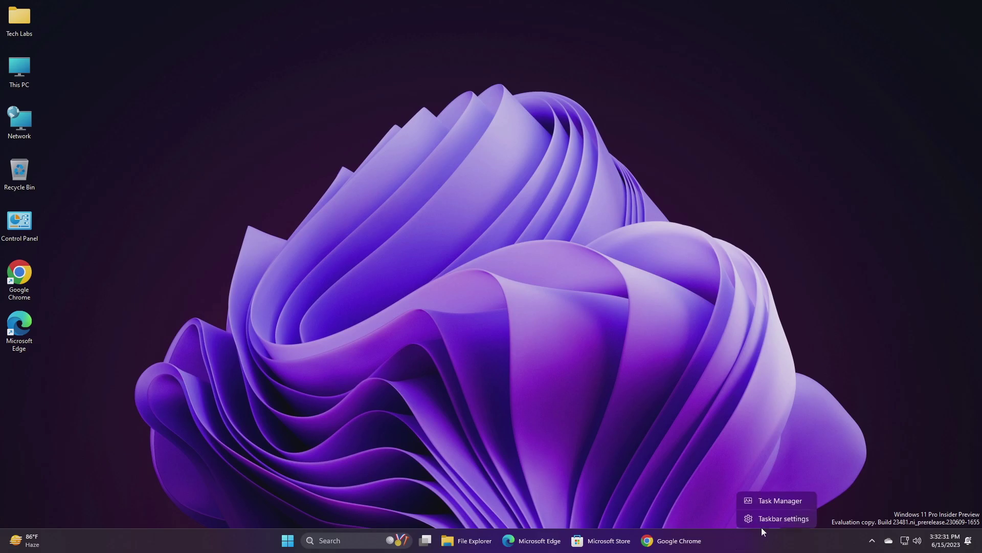
pyautogui.click(773, 522)
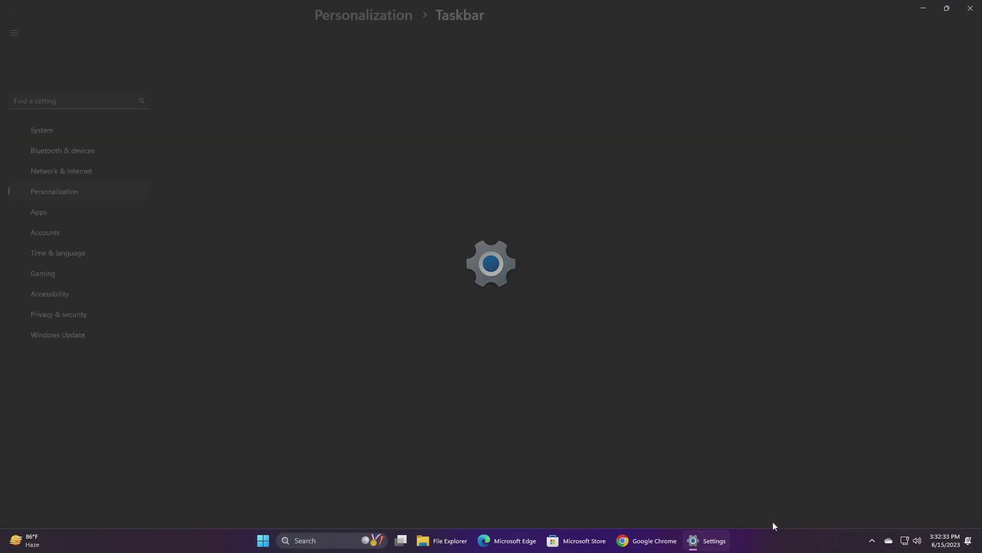
pyautogui.click(428, 393)
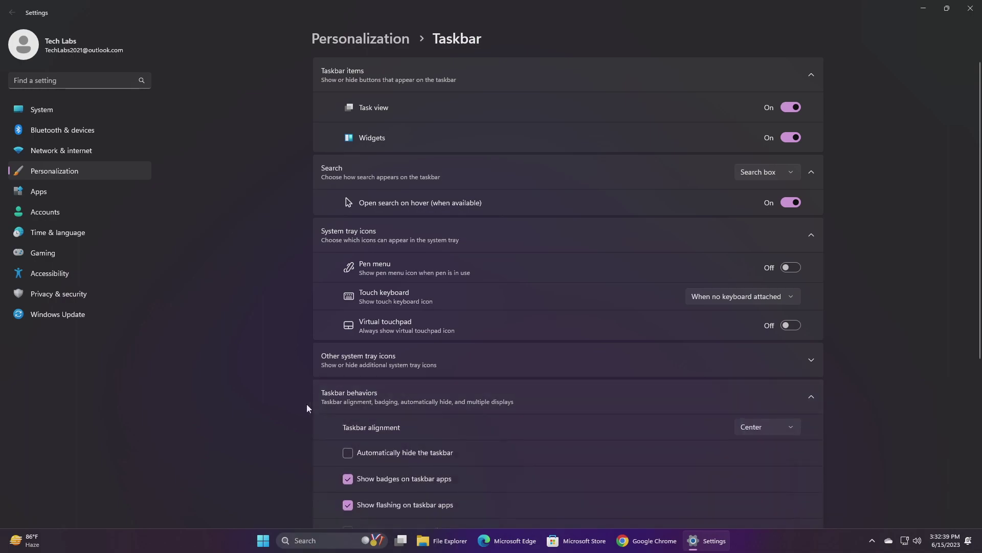
pyautogui.scroll(-4, 306, 404)
pyautogui.click(421, 473)
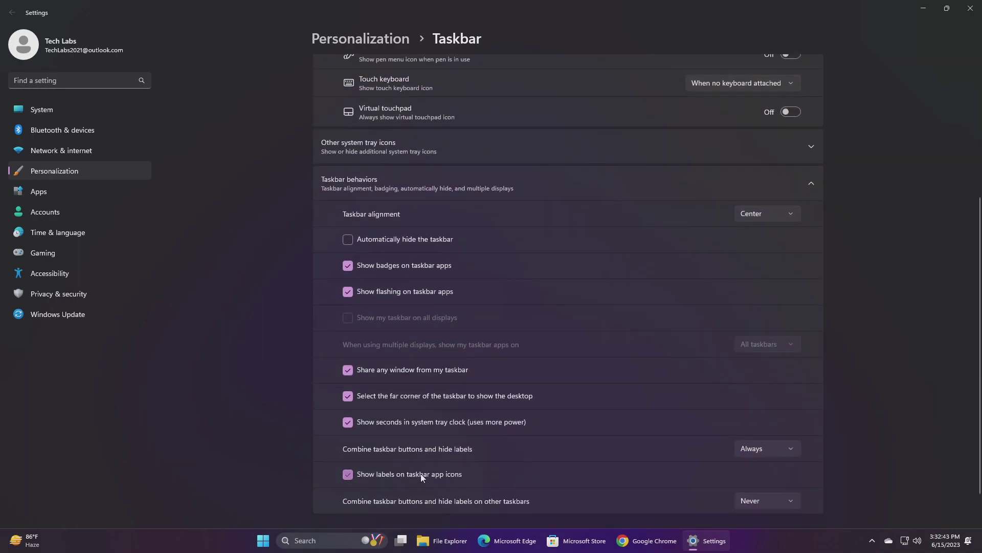
pyautogui.click(421, 474)
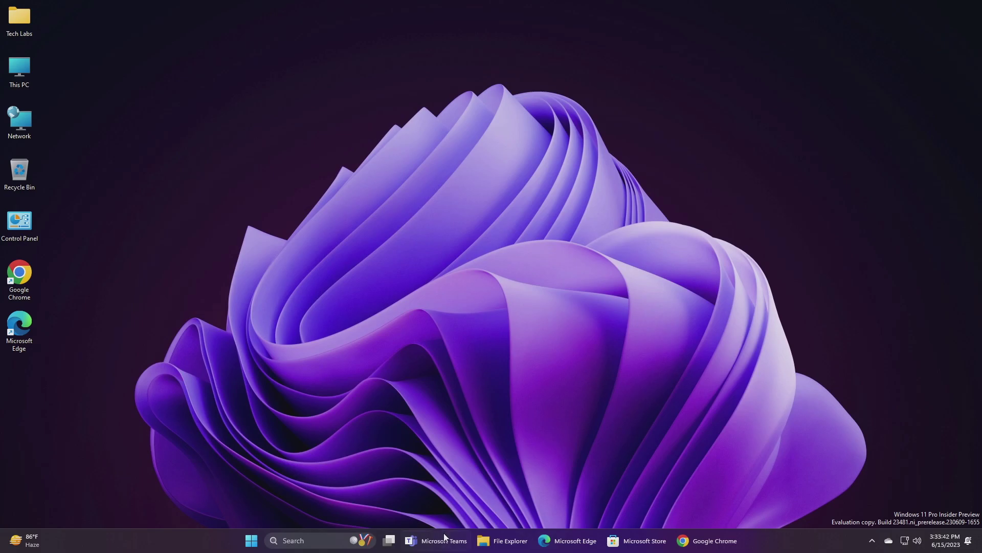
pyautogui.rightClick(444, 538)
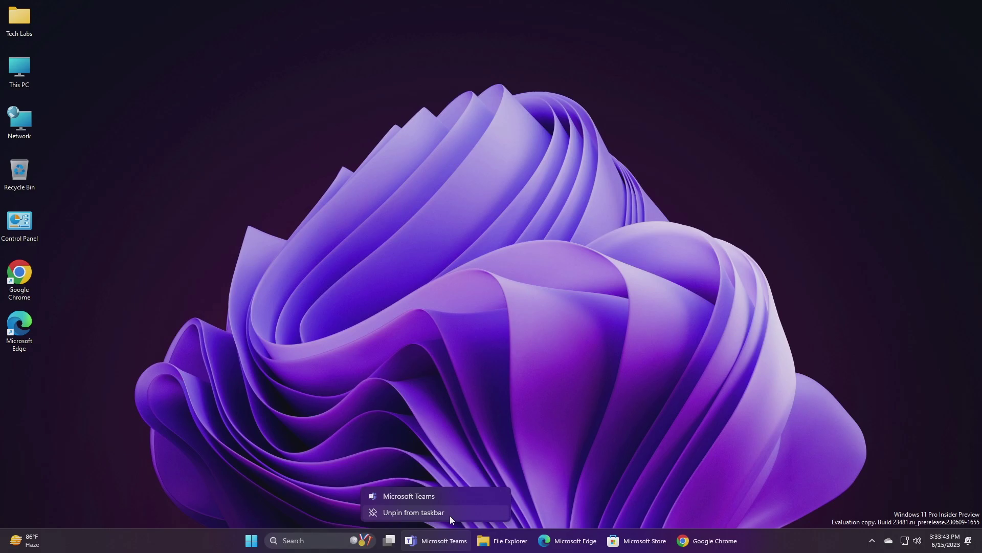
pyautogui.click(449, 513)
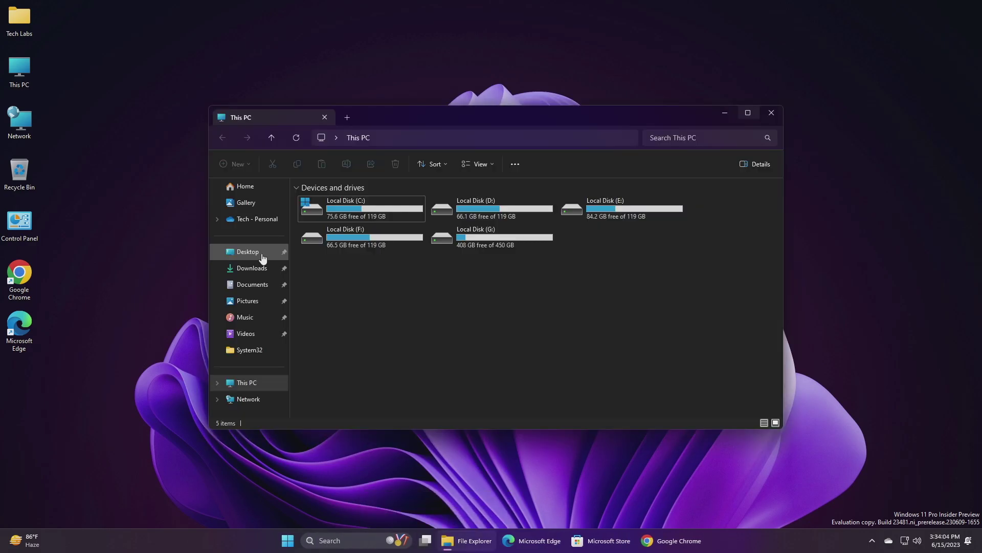
# - Open Desktop in a new Explorer tab, split it into its own window, merge it back, then open search
pyautogui.rightClick(268, 256)
pyautogui.click(306, 288)
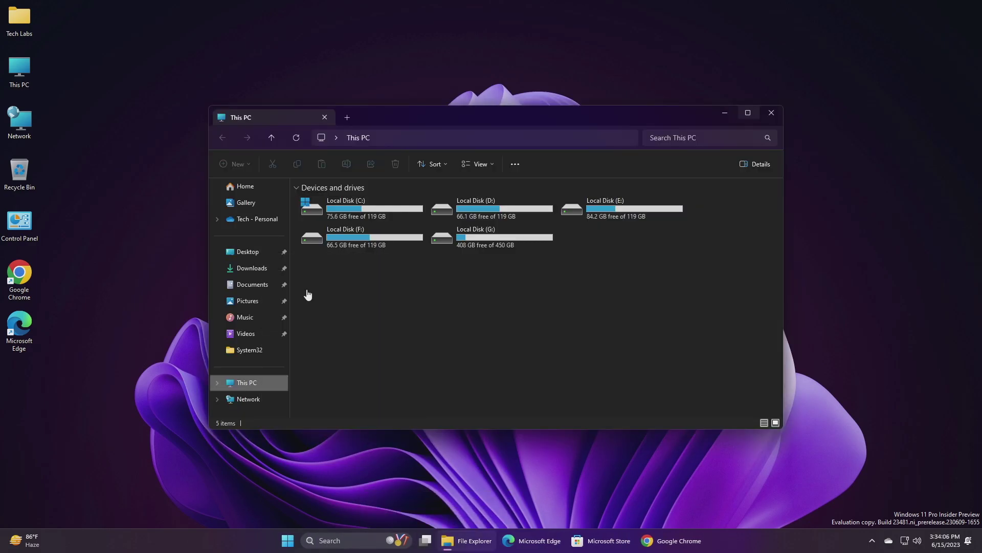
pyautogui.moveTo(382, 119); pyautogui.dragTo(514, 222)
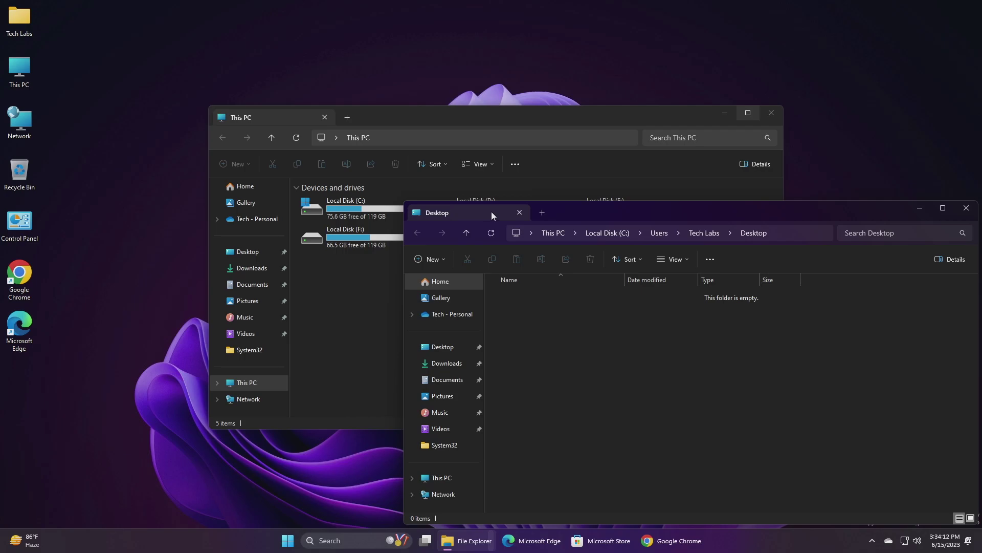
pyautogui.moveTo(492, 212); pyautogui.dragTo(442, 118)
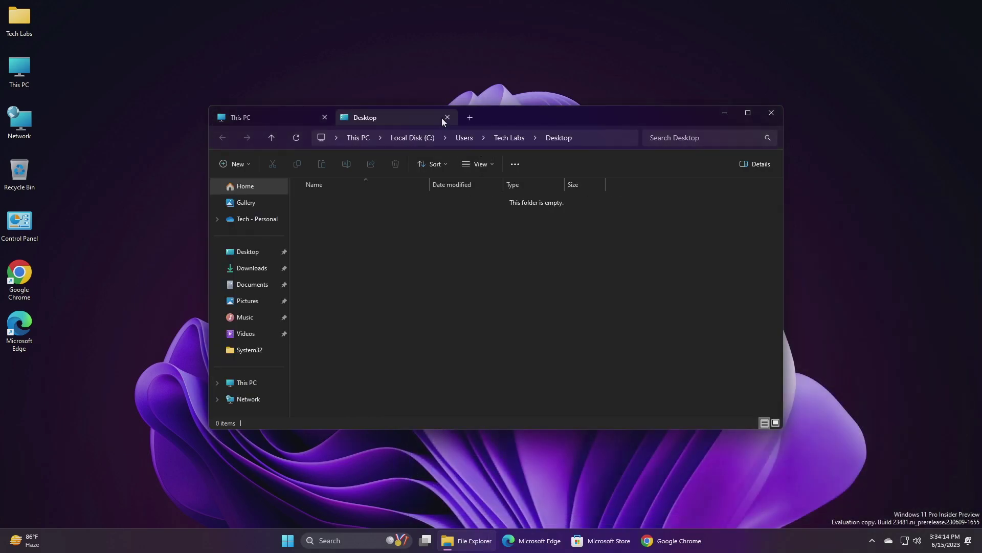
pyautogui.press('super+d')
pyautogui.press('super+s')
# - Search for 'voice' to find the Voice access app, then close the search flyout
pyautogui.write('voic')
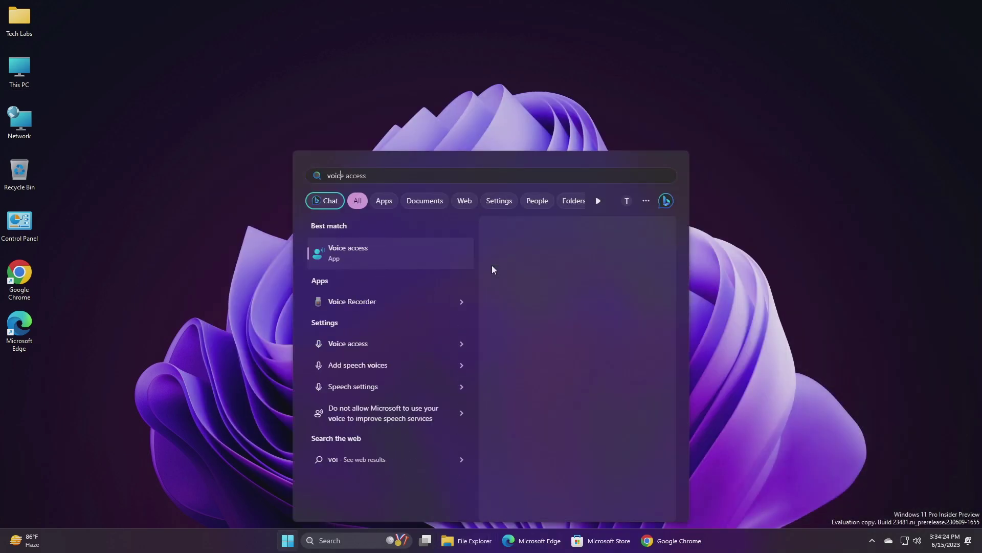
pyautogui.write('e')
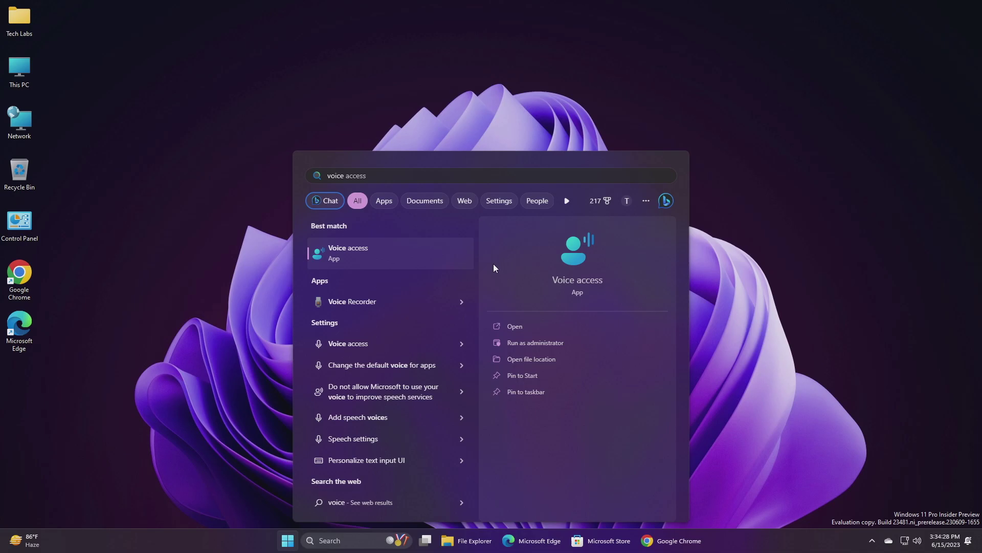
pyautogui.click(779, 225)
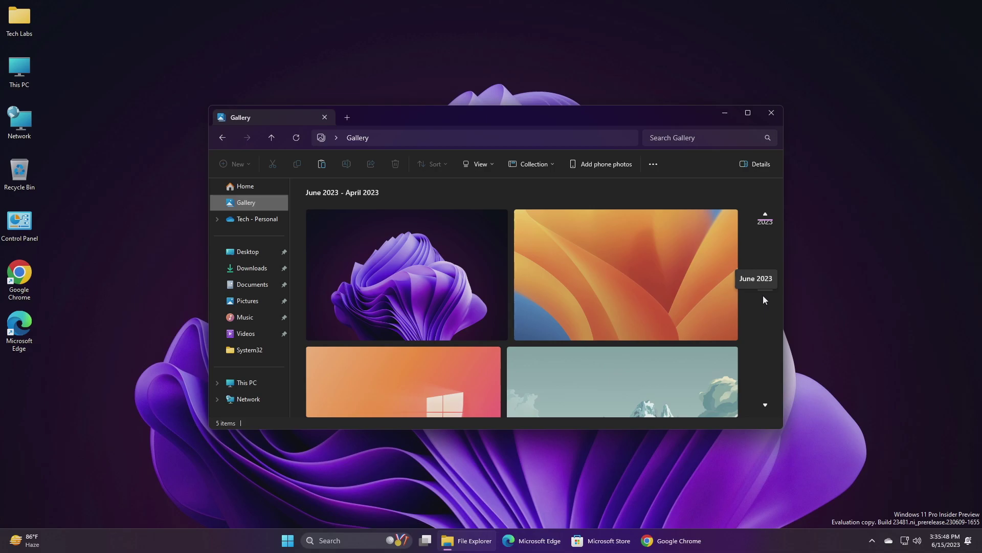
# - Paste another copy of the purple flower picture into the Gallery, deselect it, and focus Search Gallery
pyautogui.hotkey('ctrl', 'v')
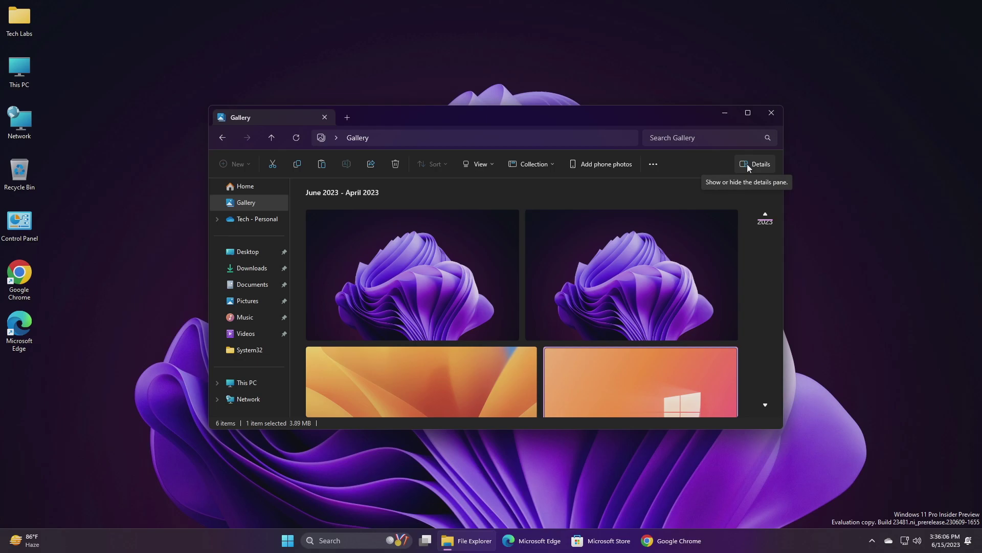
pyautogui.click(435, 199)
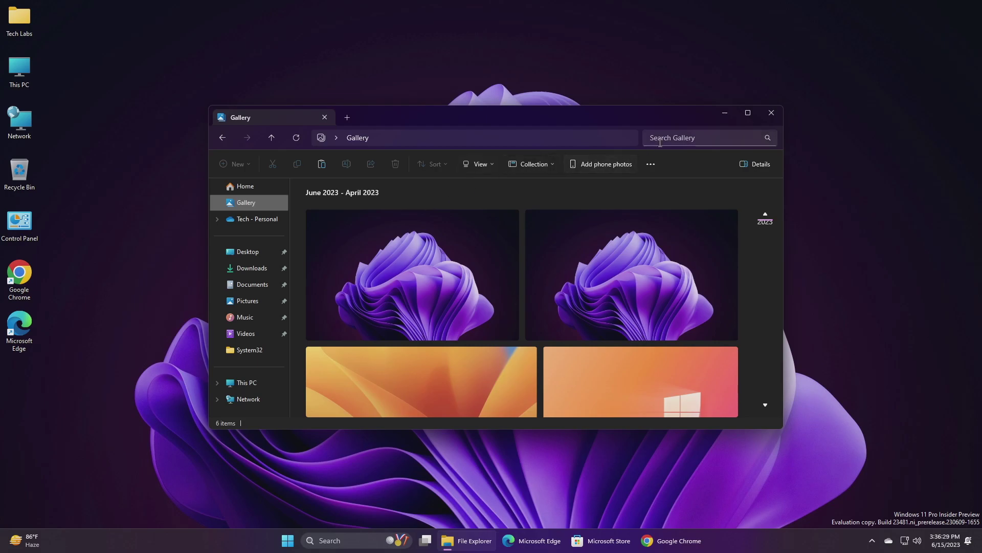
pyautogui.click(715, 138)
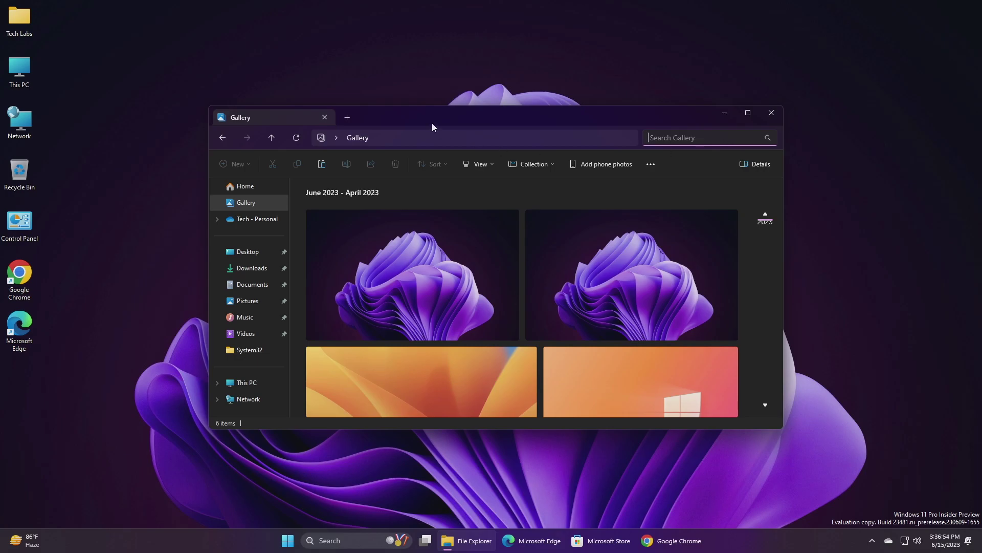
pyautogui.click(410, 139)
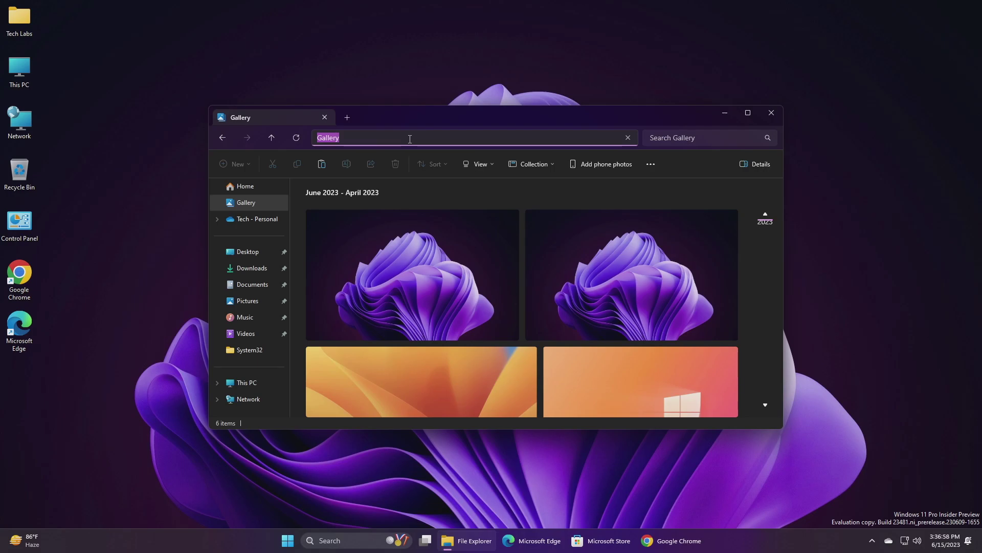
pyautogui.click(410, 138)
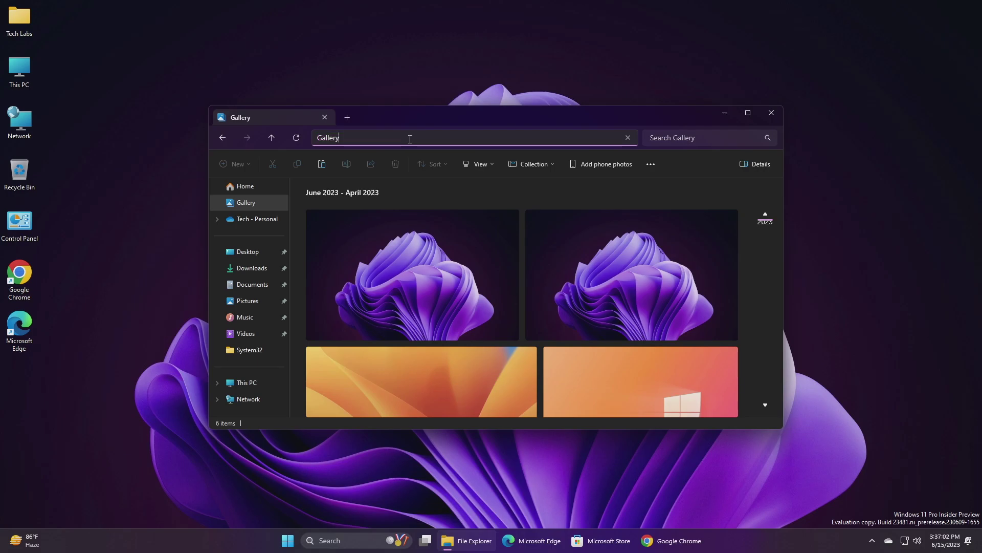
pyautogui.click(396, 196)
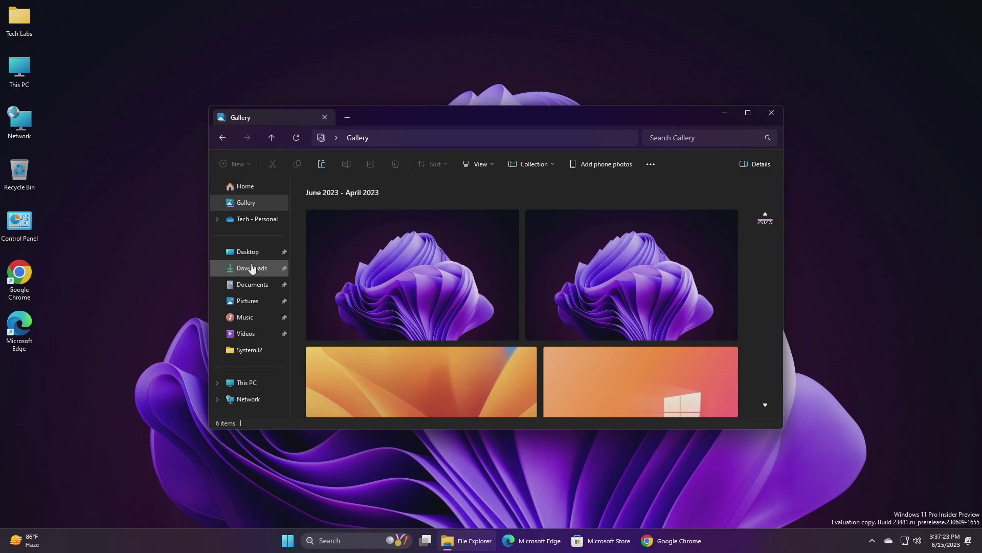
# - From This PC, drag Local Disk (F:) into Quick access just below Desktop
pyautogui.click(247, 383)
pyautogui.moveTo(340, 232); pyautogui.dragTo(257, 262)
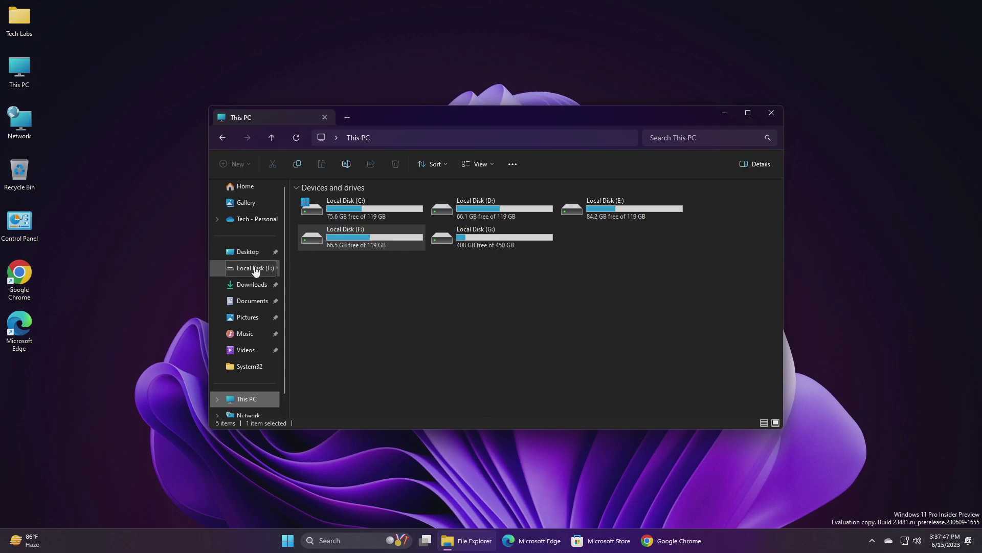